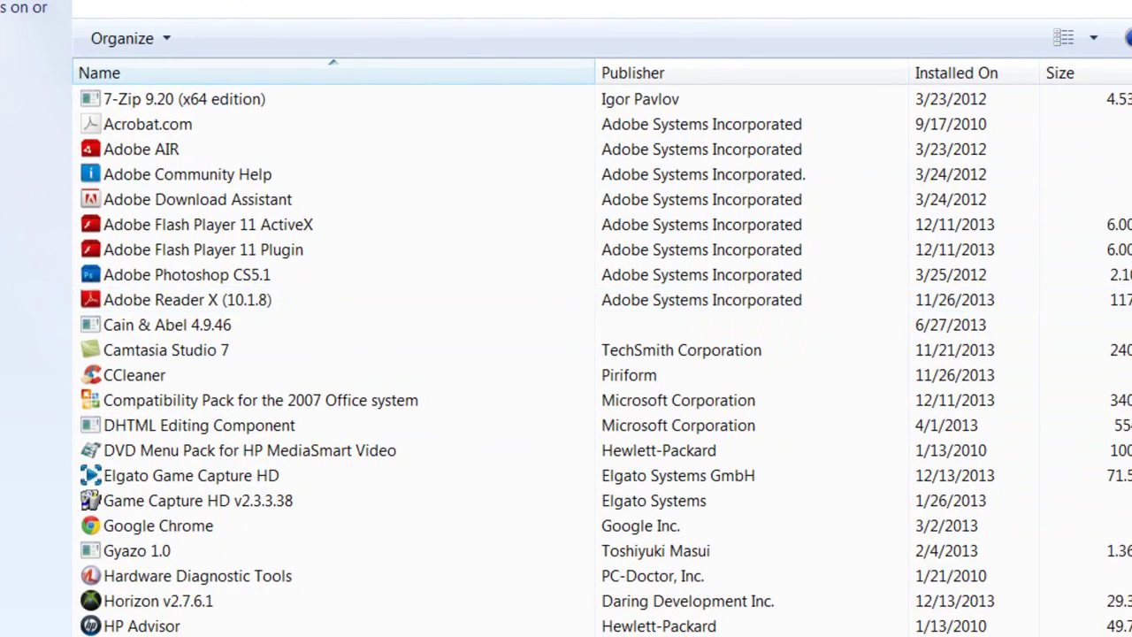
Step: Scroll the installed programs to Skype™ 6.3, select it and choose Uninstall
scroll(606, 352, down, 20)
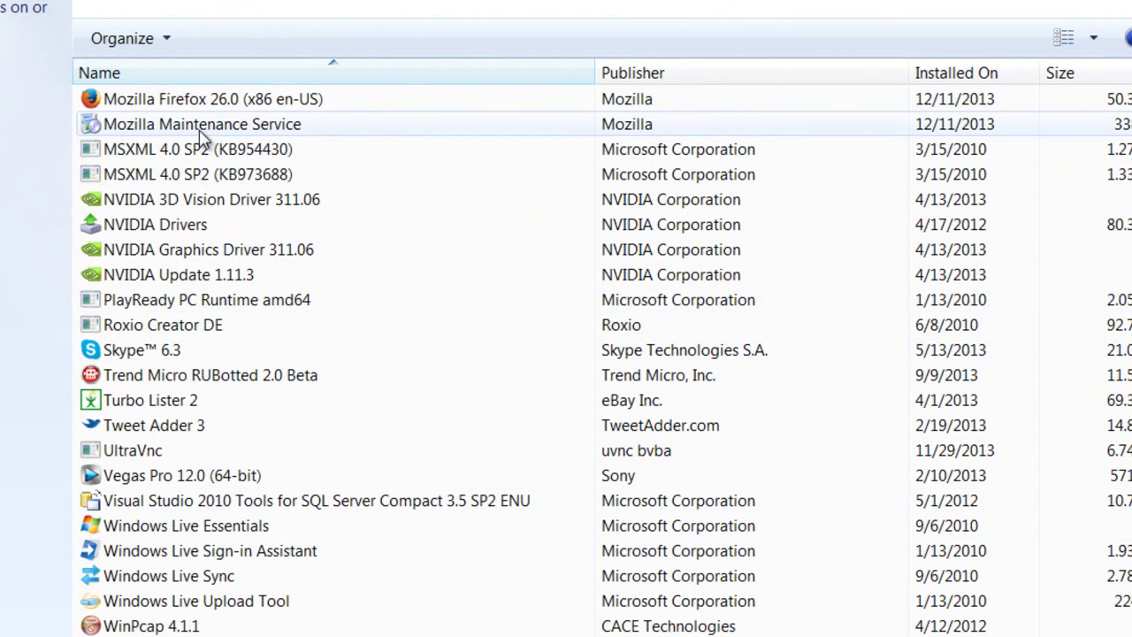
click(151, 352)
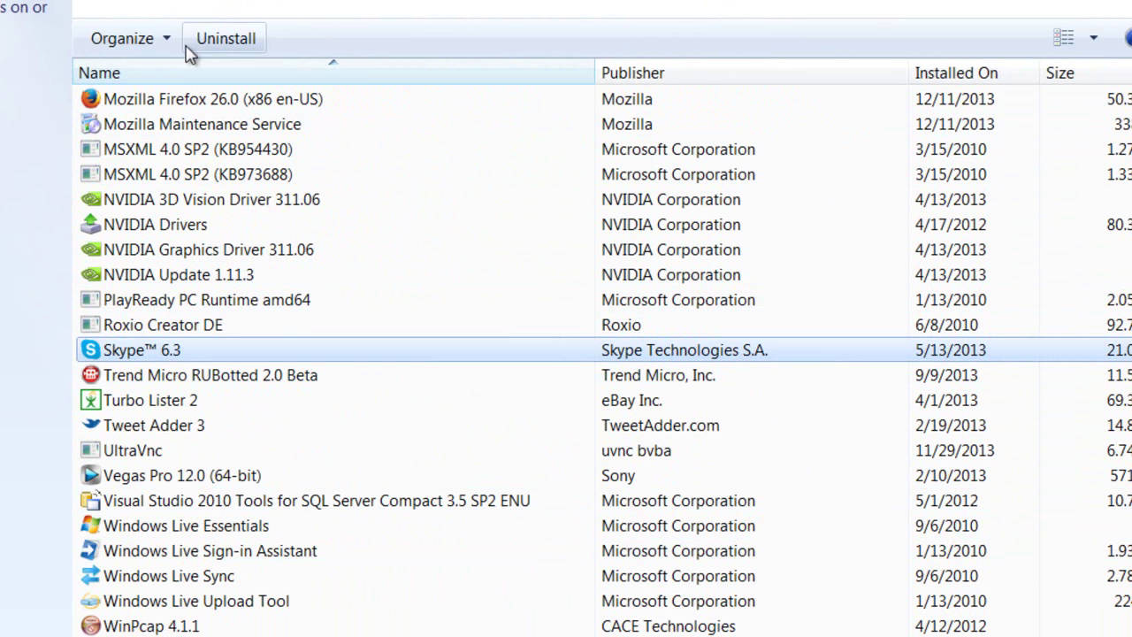
click(200, 40)
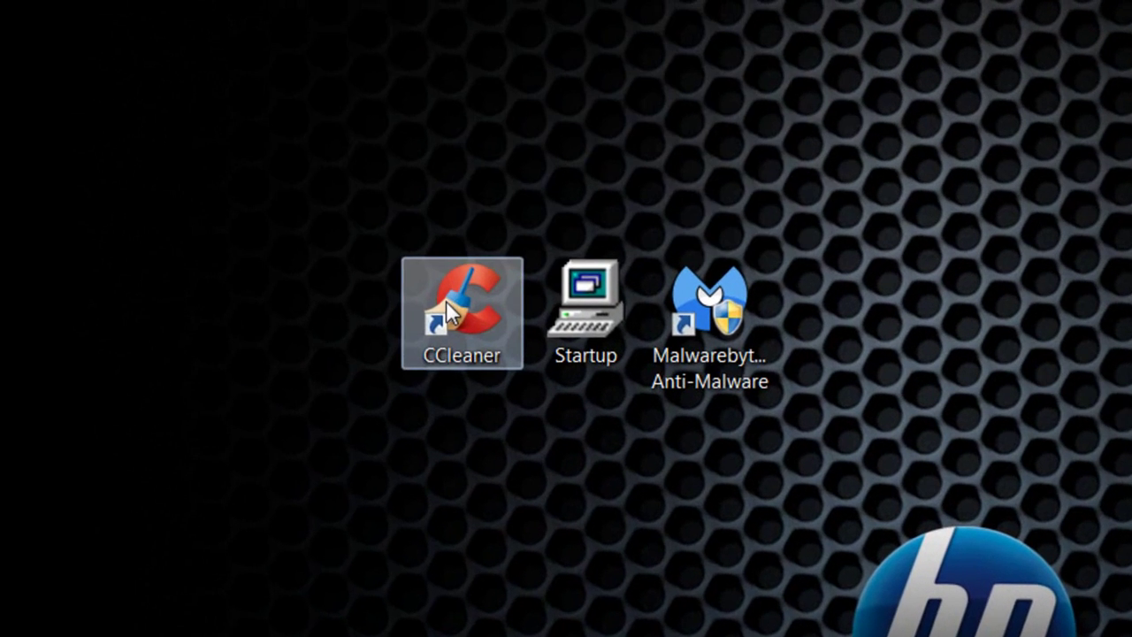
double_click(449, 312)
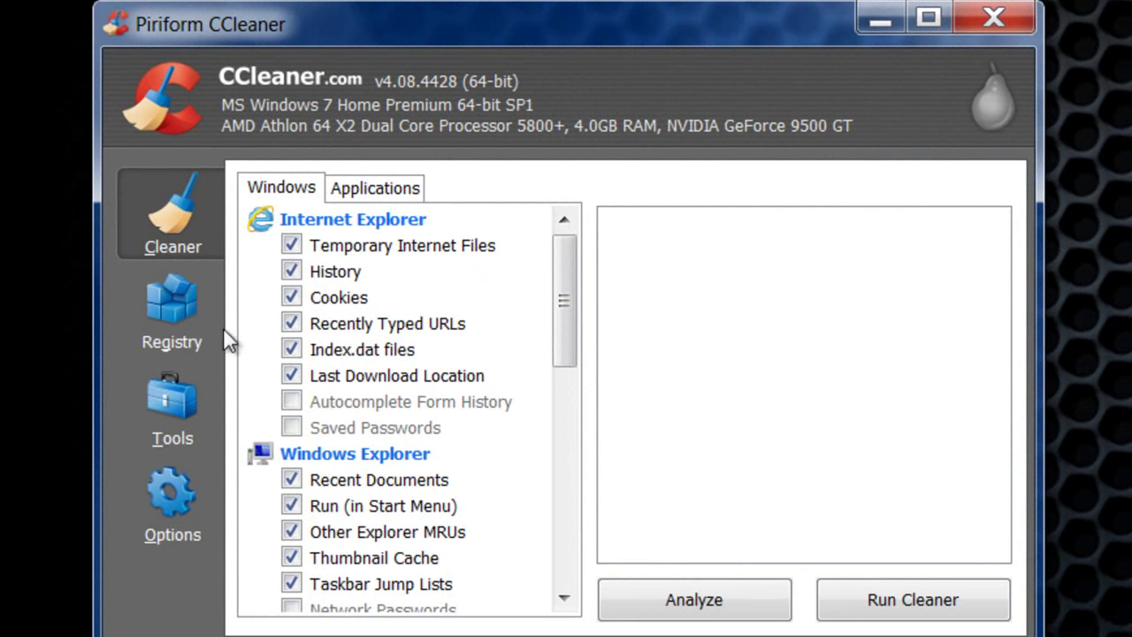
click(171, 406)
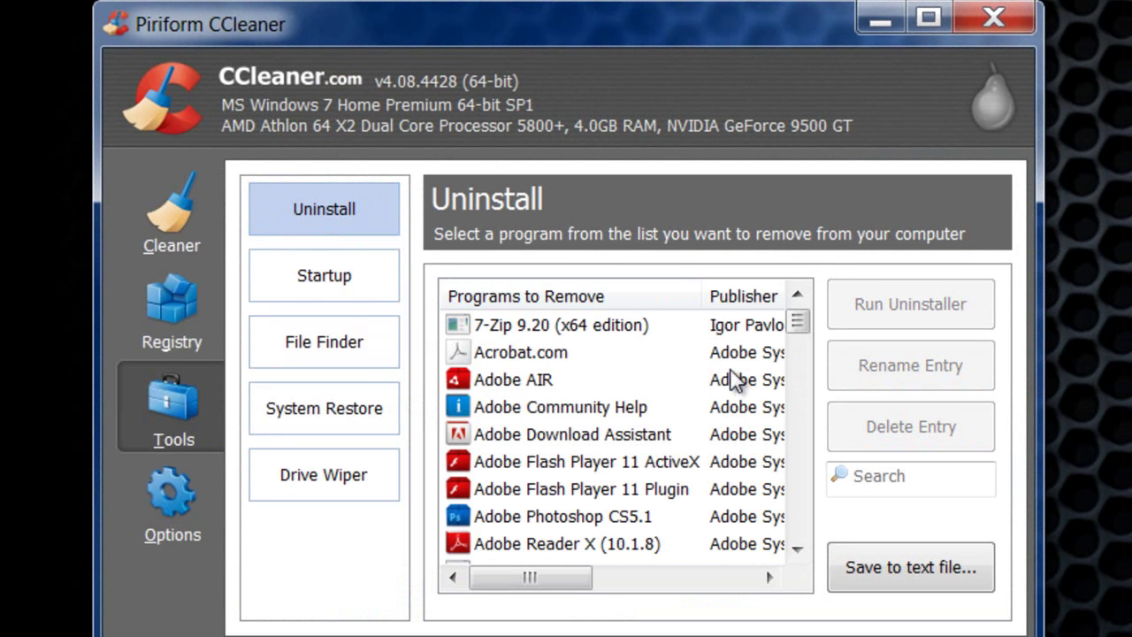
mouse_move(796, 323)
mouse_down()
mouse_move(798, 541)
mouse_move(799, 336)
mouse_up()
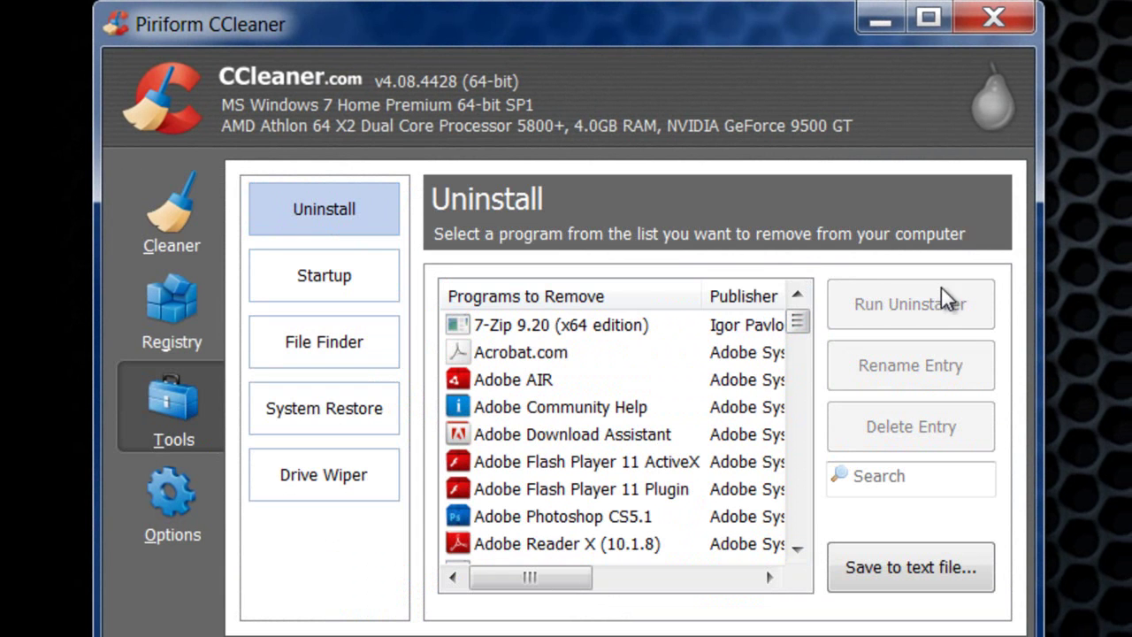
click(325, 276)
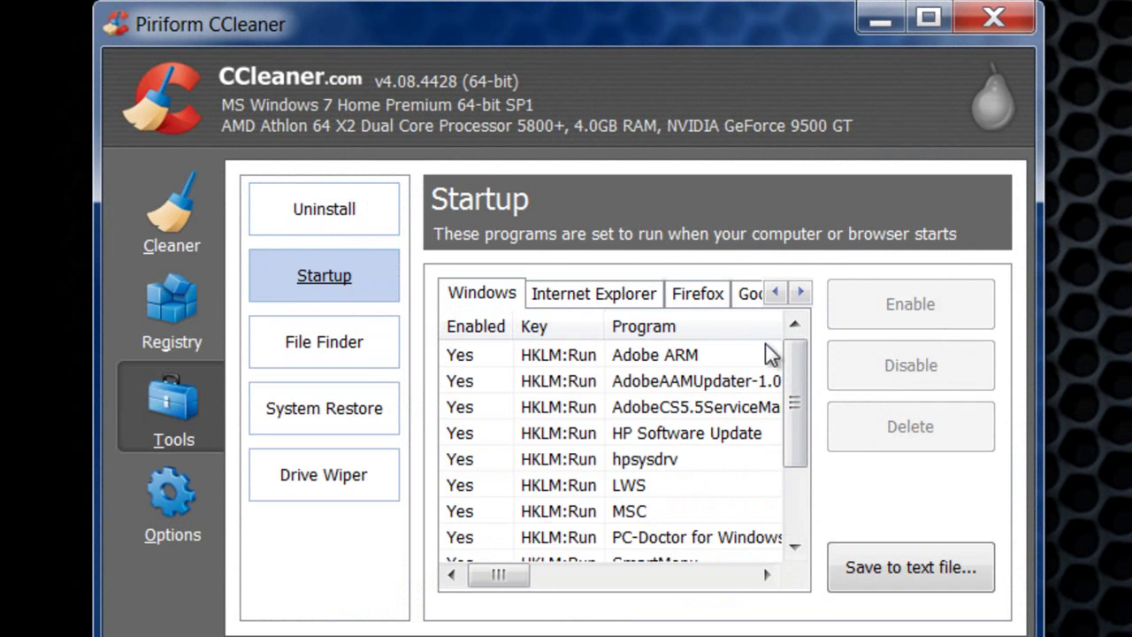
drag(802, 385, 804, 480)
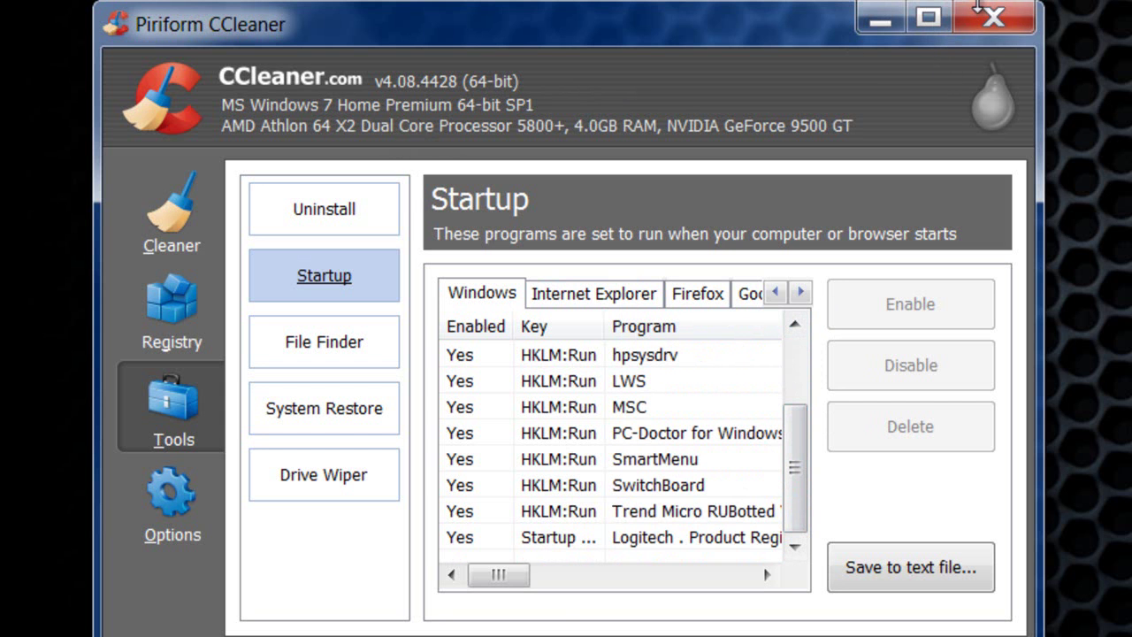
click(990, 17)
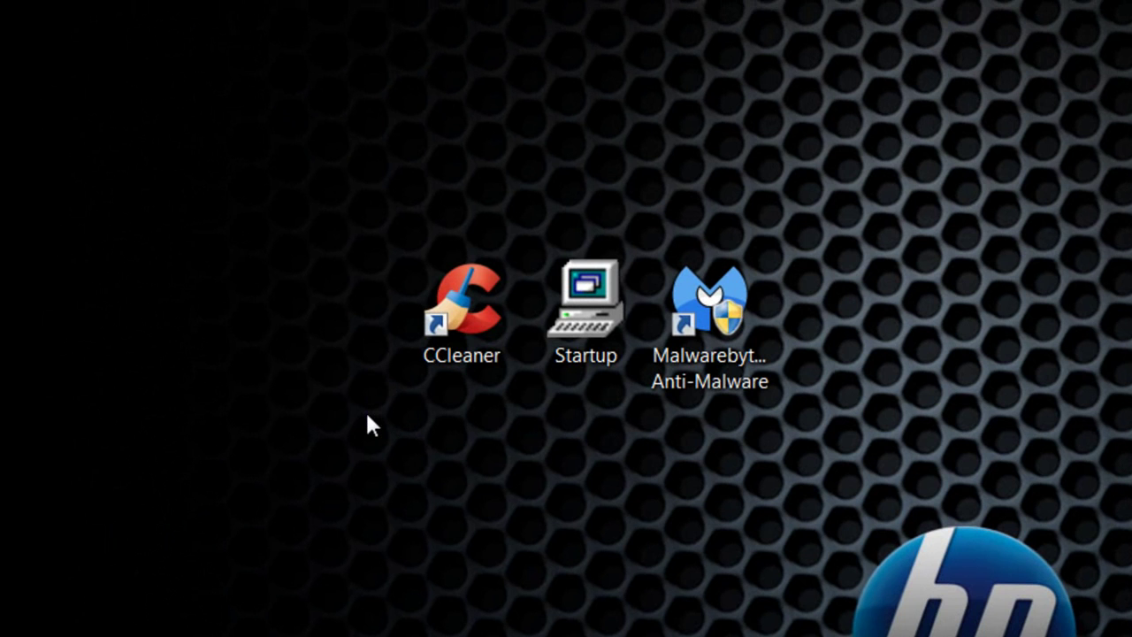
double_click(591, 313)
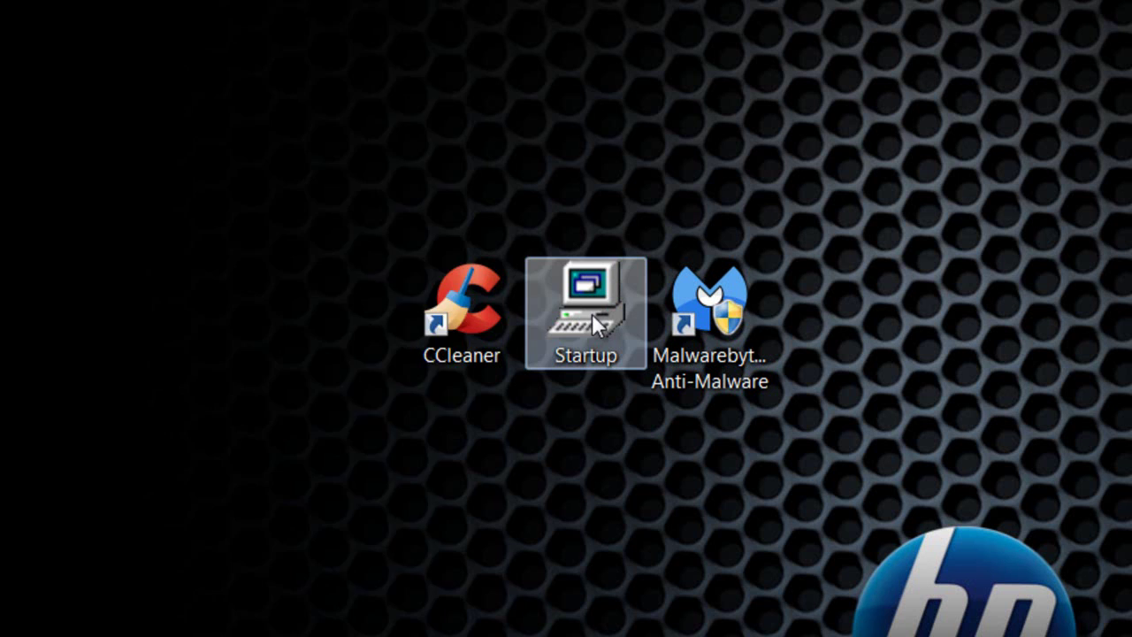
drag(140, 17, 538, 85)
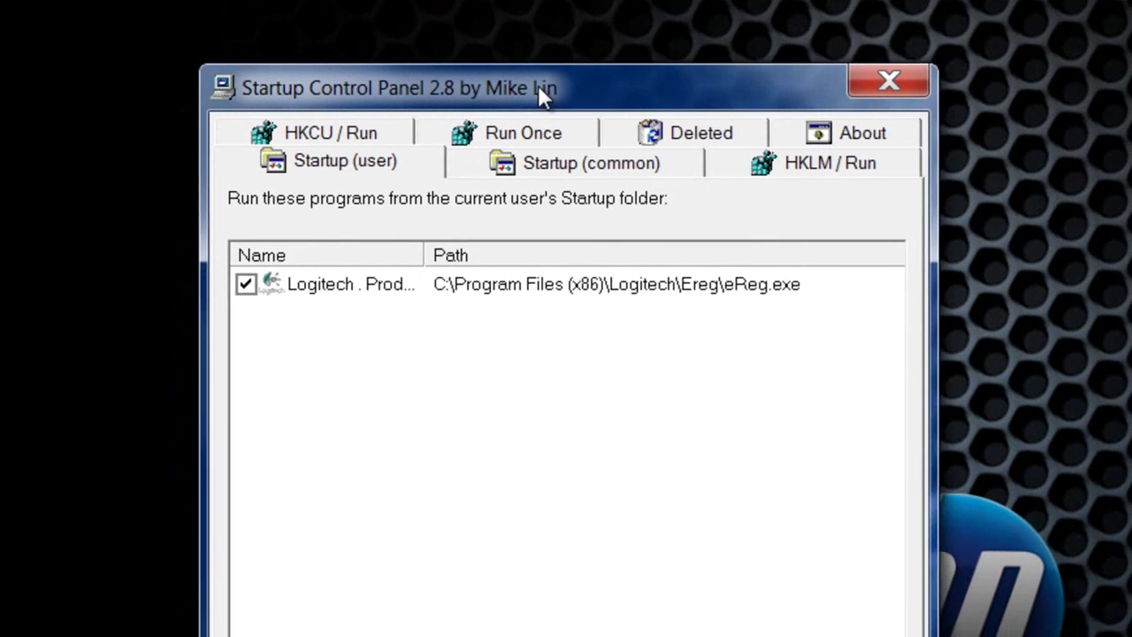
click(513, 165)
click(314, 69)
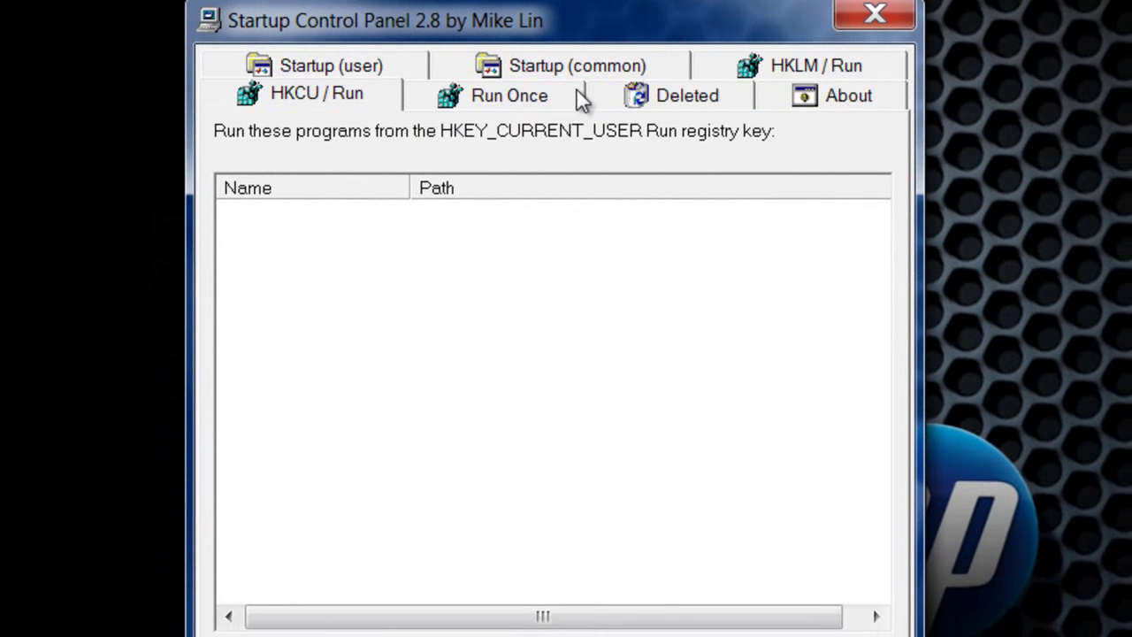
click(694, 97)
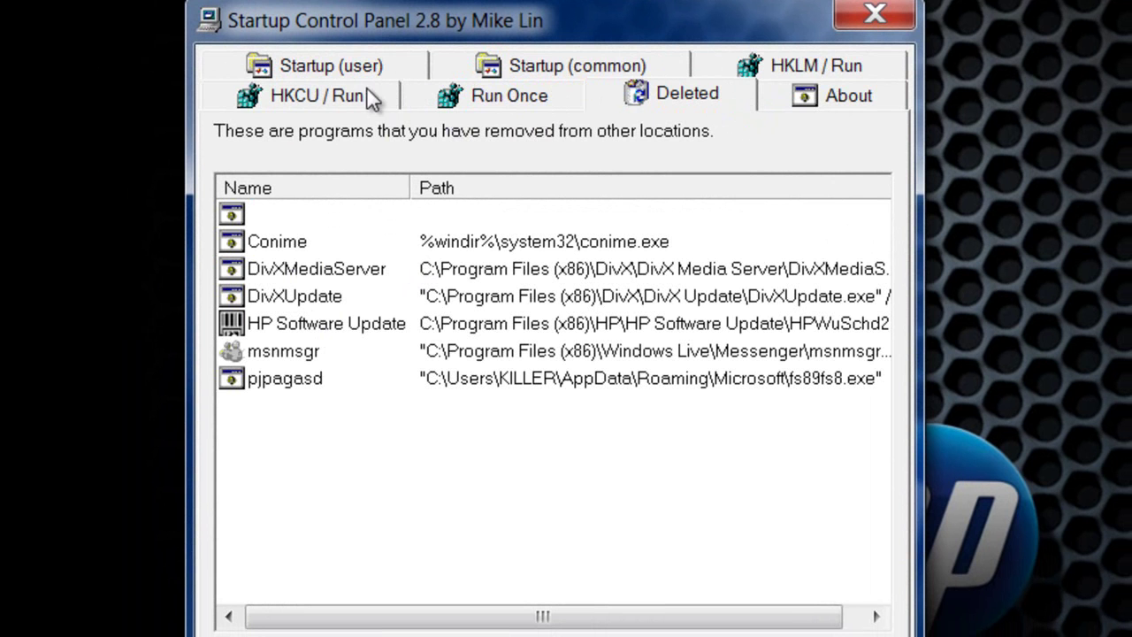
click(904, 14)
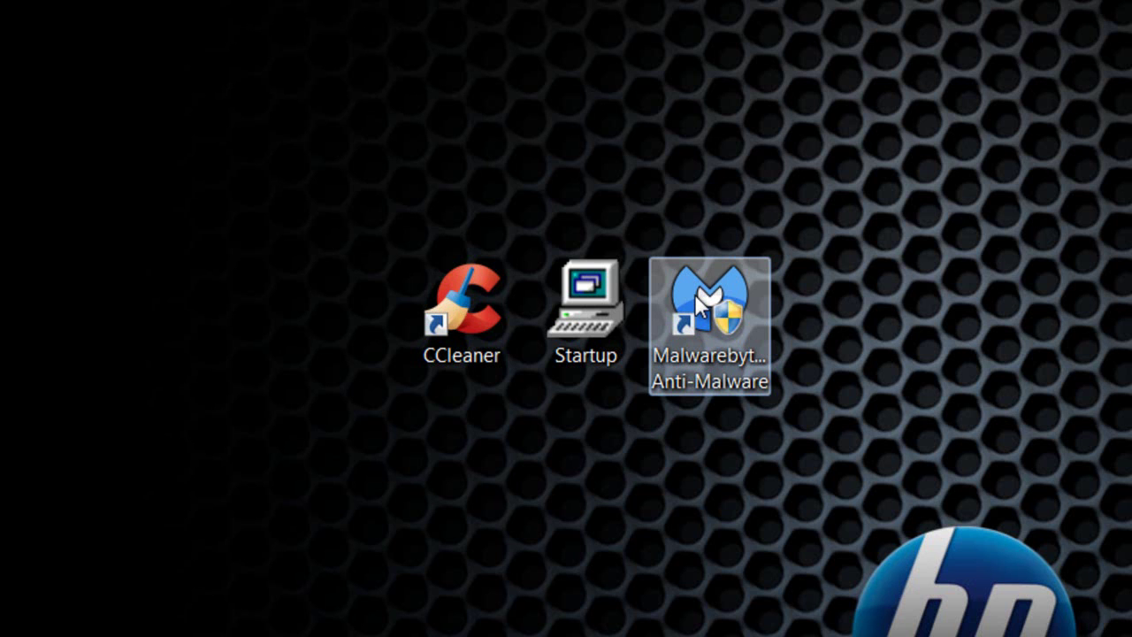
Step: Launch Malwarebytes Anti-Malware from its desktop shortcut
double_click(695, 294)
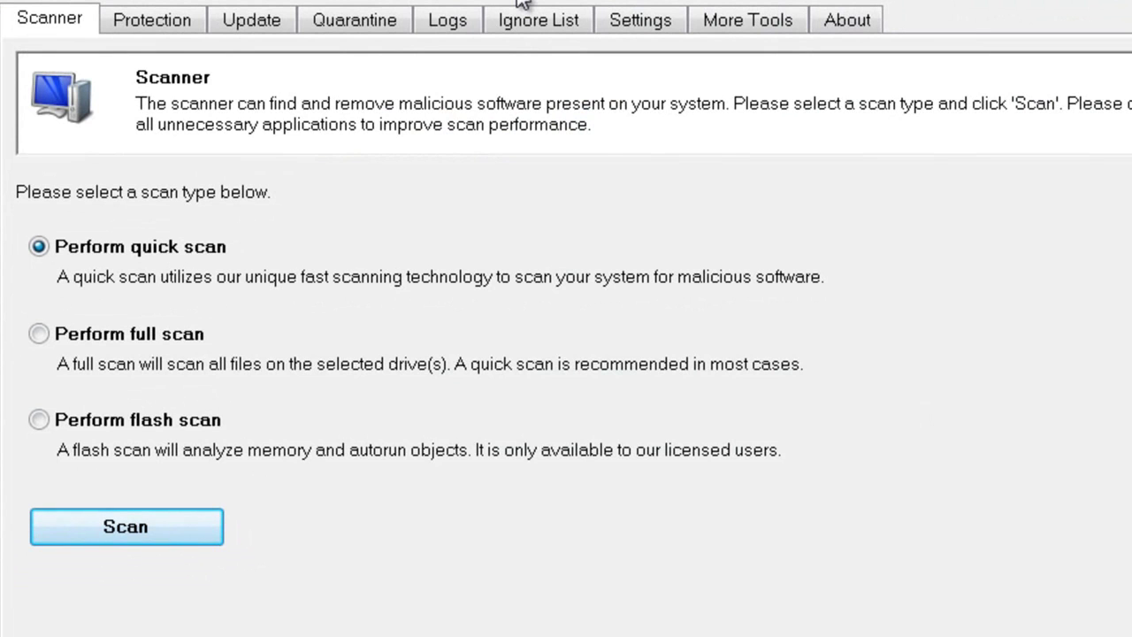
Step: Update the malware database to v2013.12.13.08 and confirm the success message
click(245, 32)
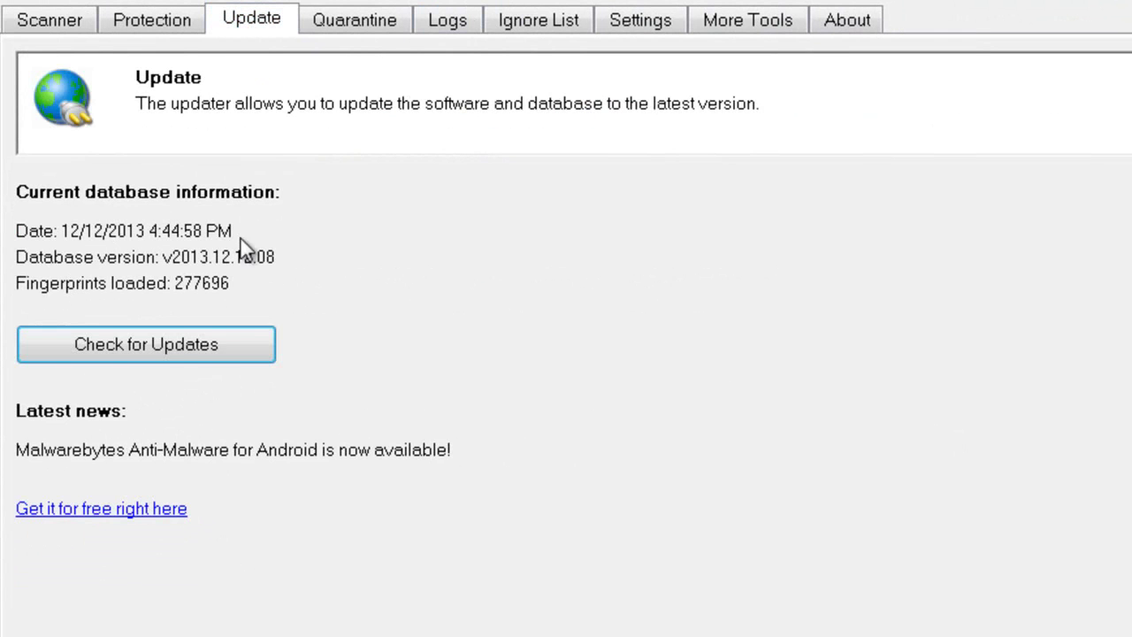
click(195, 344)
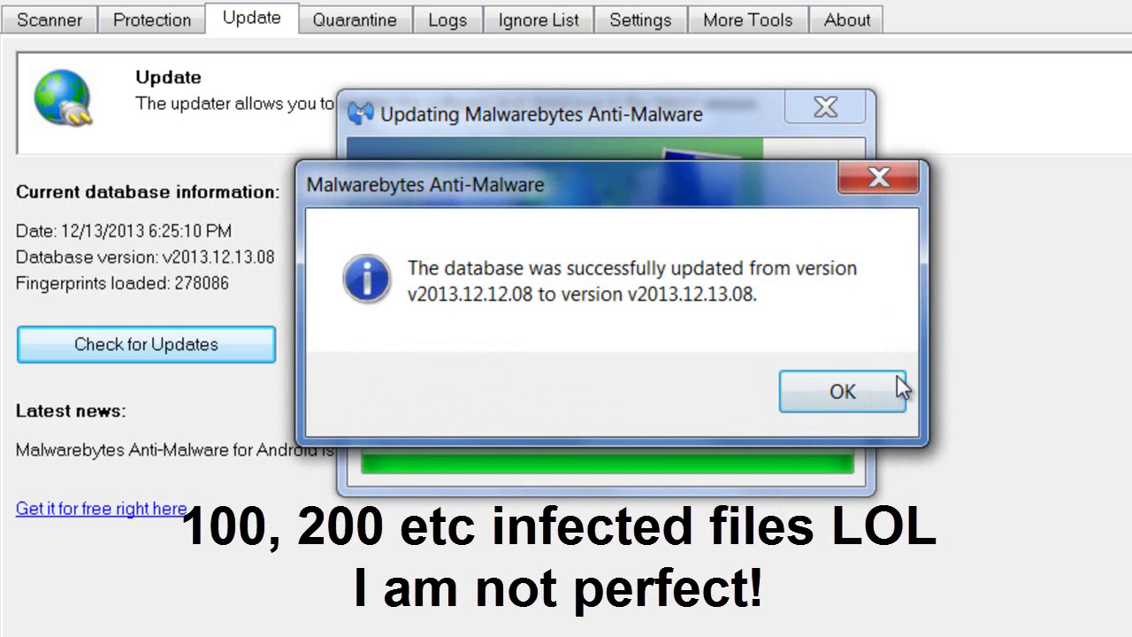
click(876, 396)
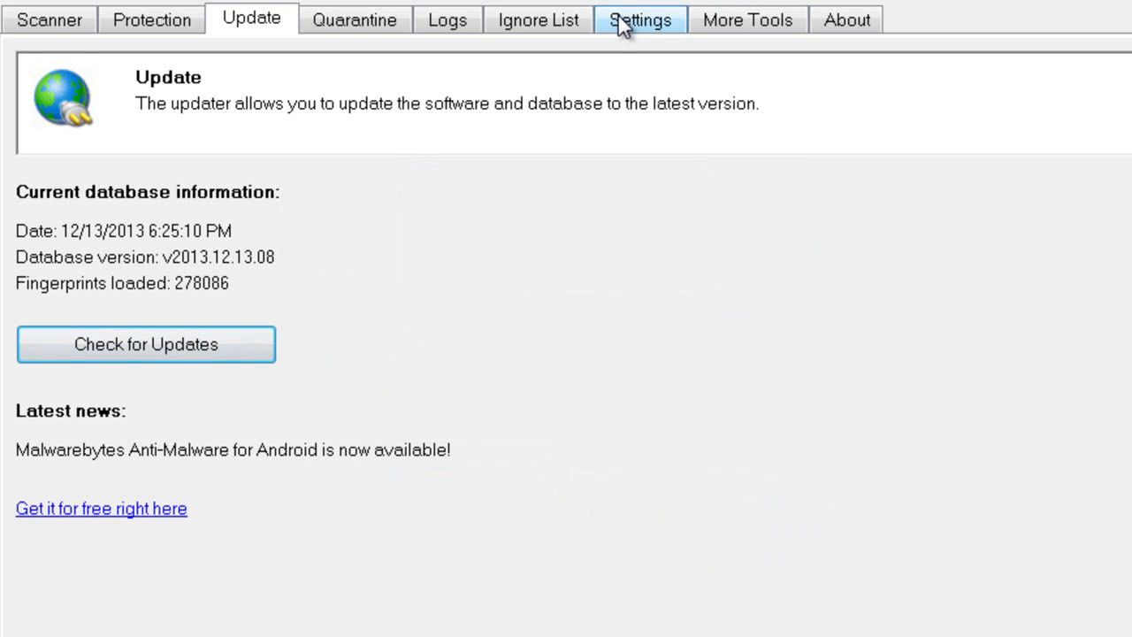
Step: In Scanner Settings, keep PUPs set to 'Show in results list and check for removal'
click(644, 26)
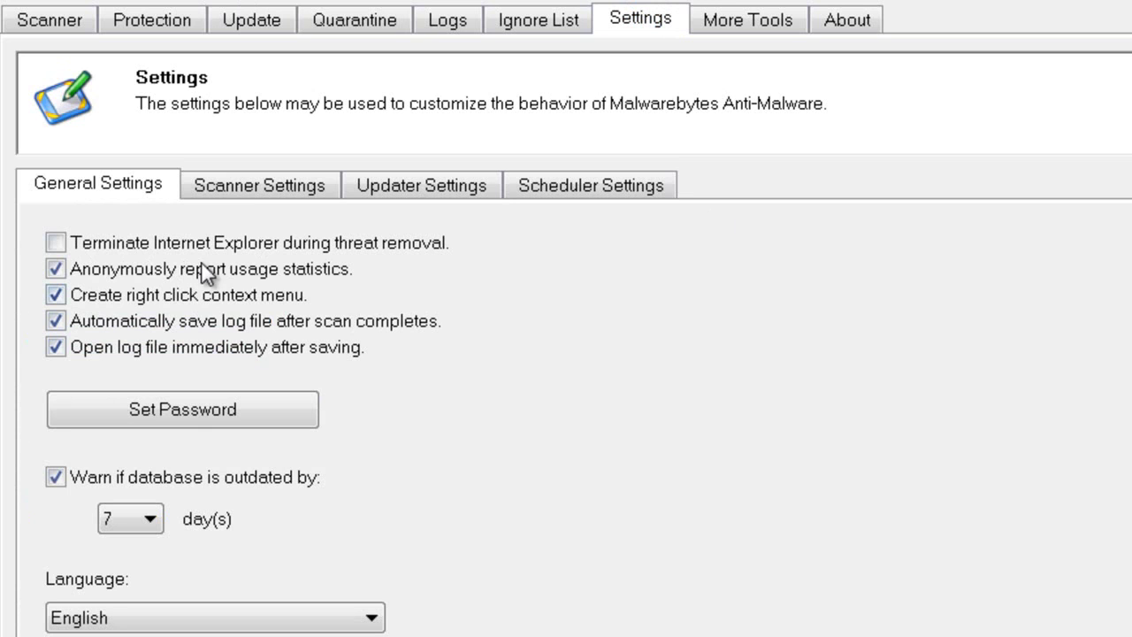
click(261, 184)
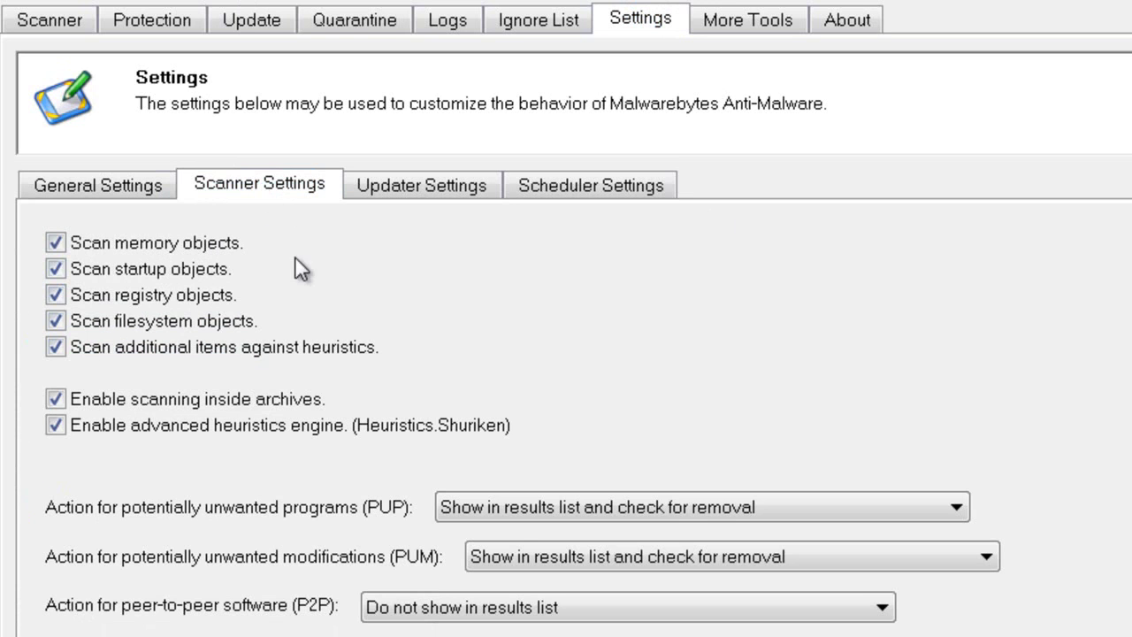
click(729, 514)
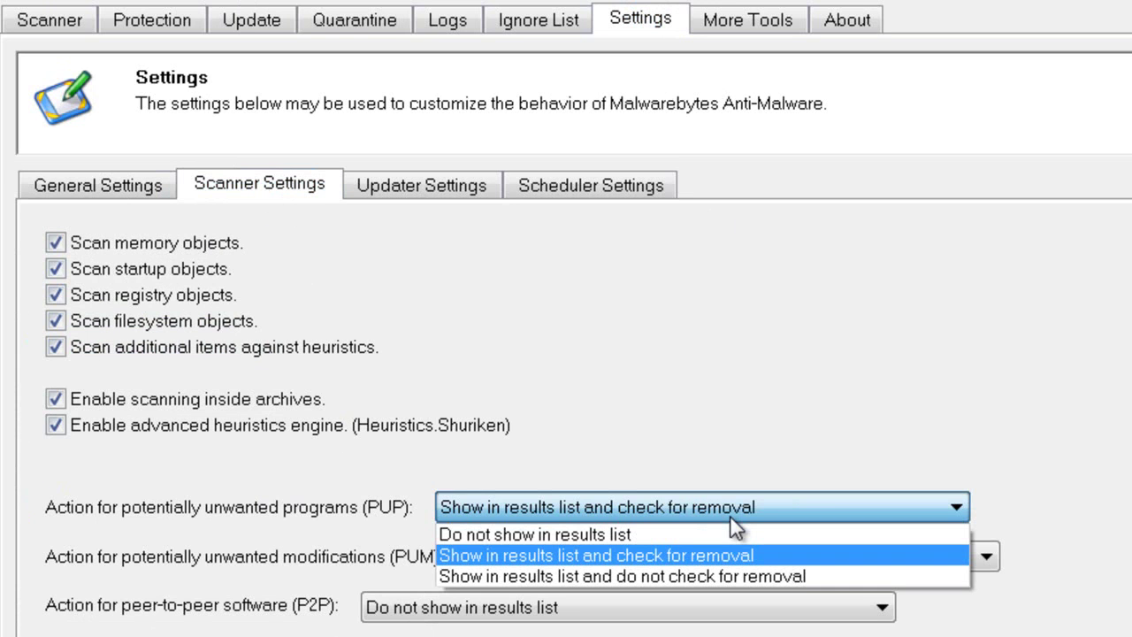
click(649, 558)
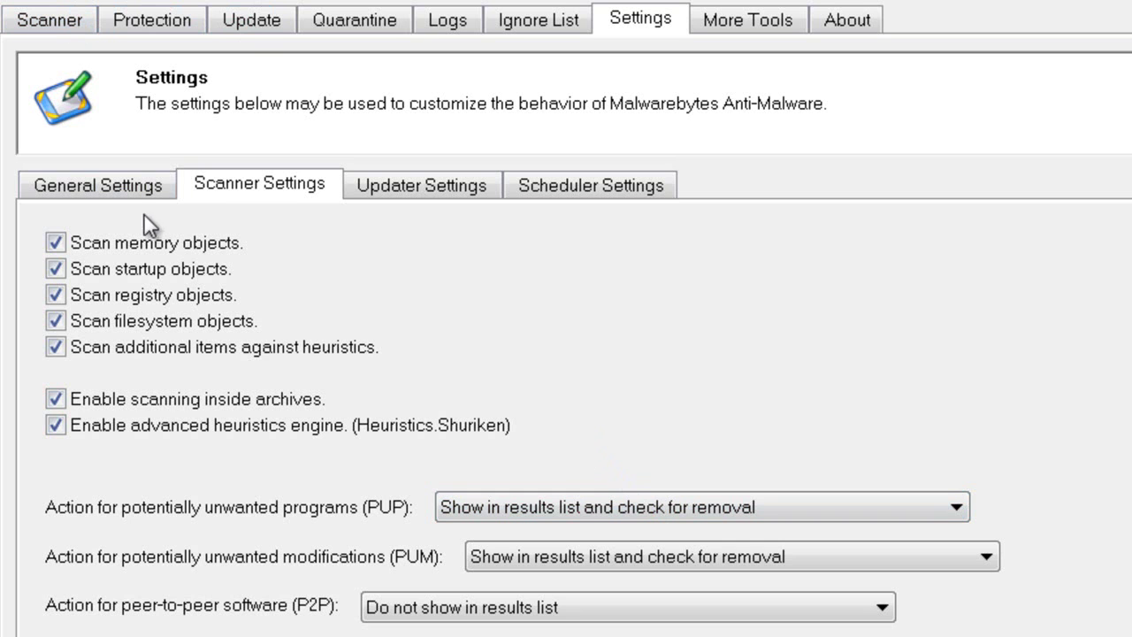
Step: Run a quick scan, which checks 231542 objects and detects 12
click(152, 187)
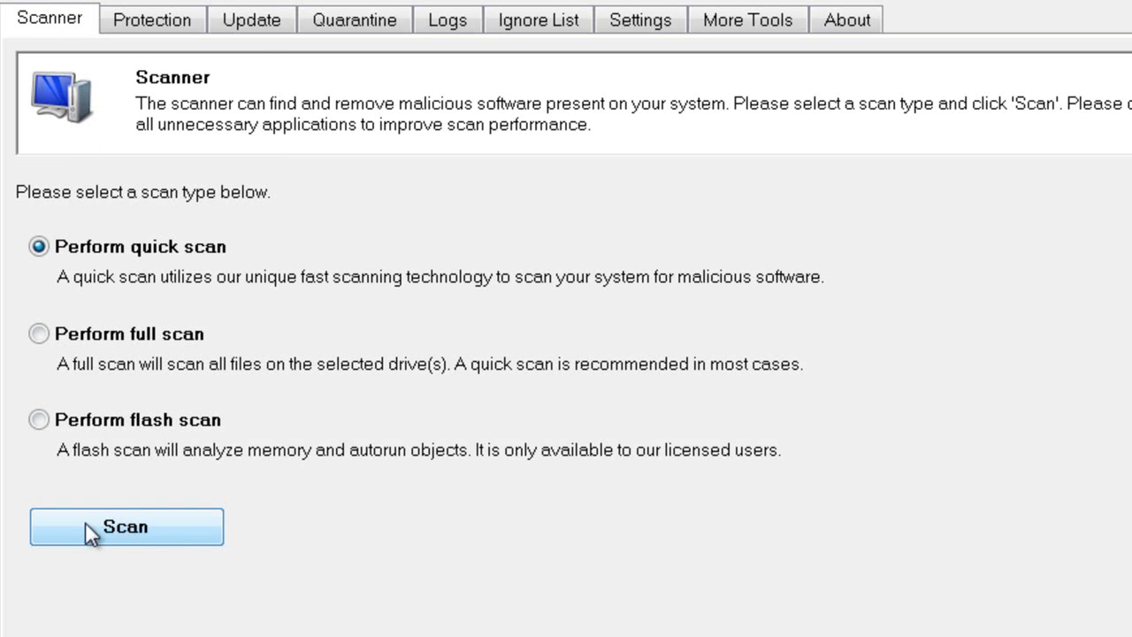
click(121, 530)
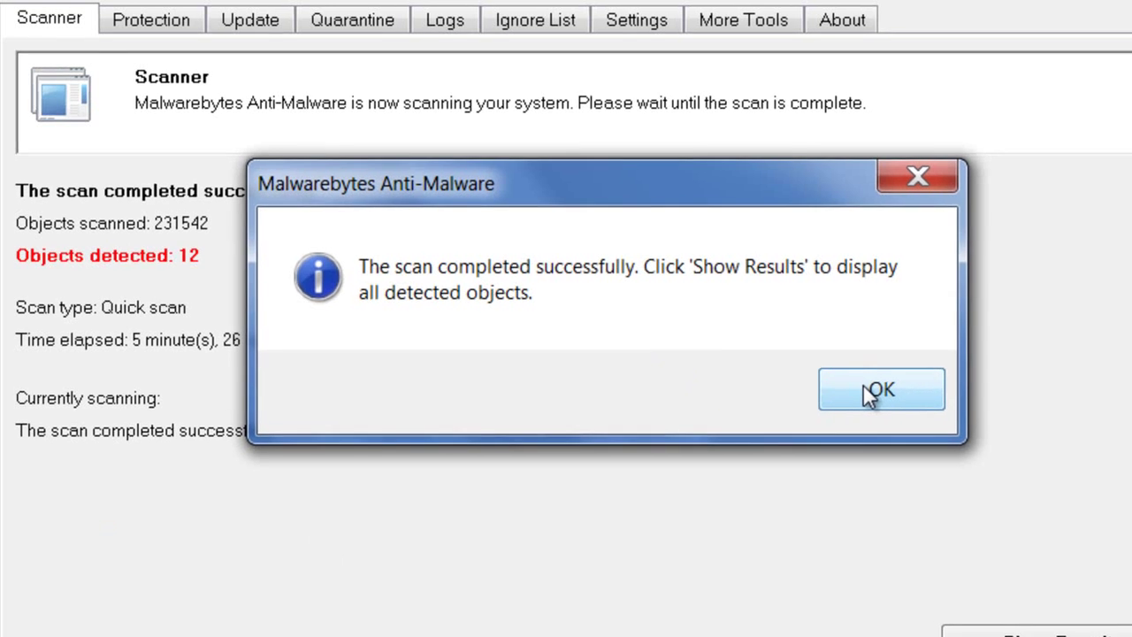
Step: Show the 12 detections, uncheck Trojan.Inject, and widen the Vendor column to read names
click(871, 394)
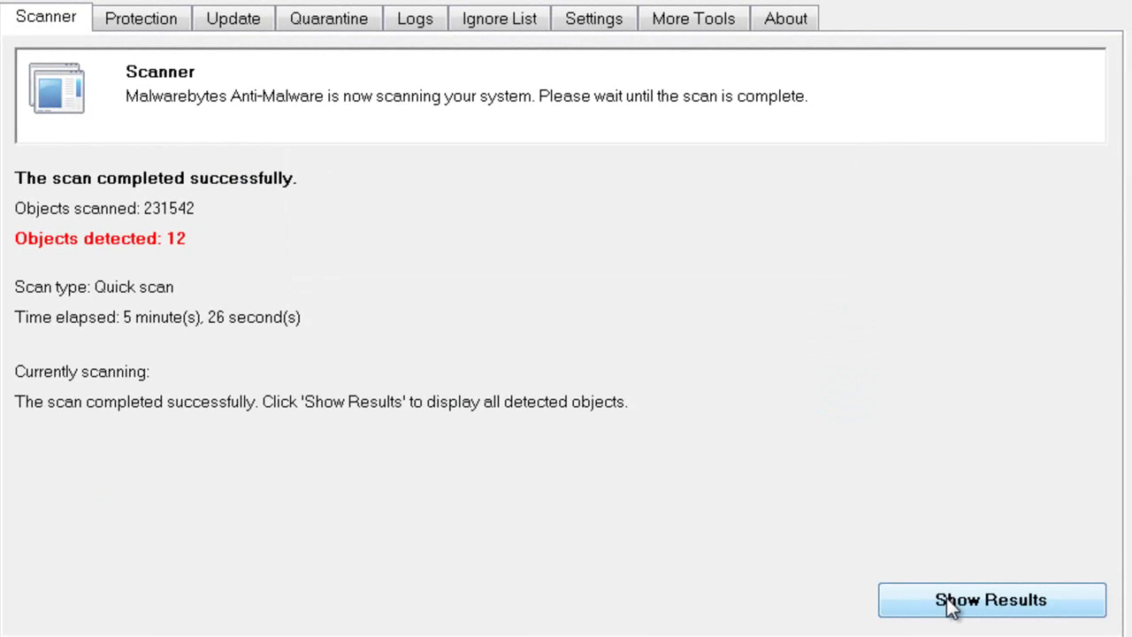
click(950, 602)
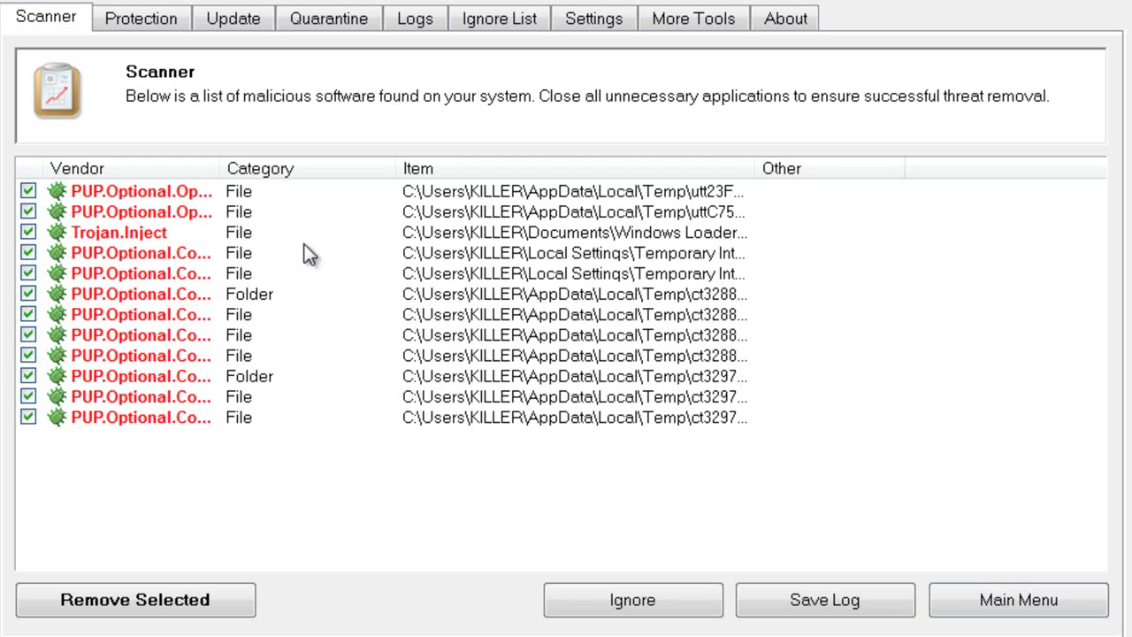
click(28, 232)
drag(275, 169, 303, 169)
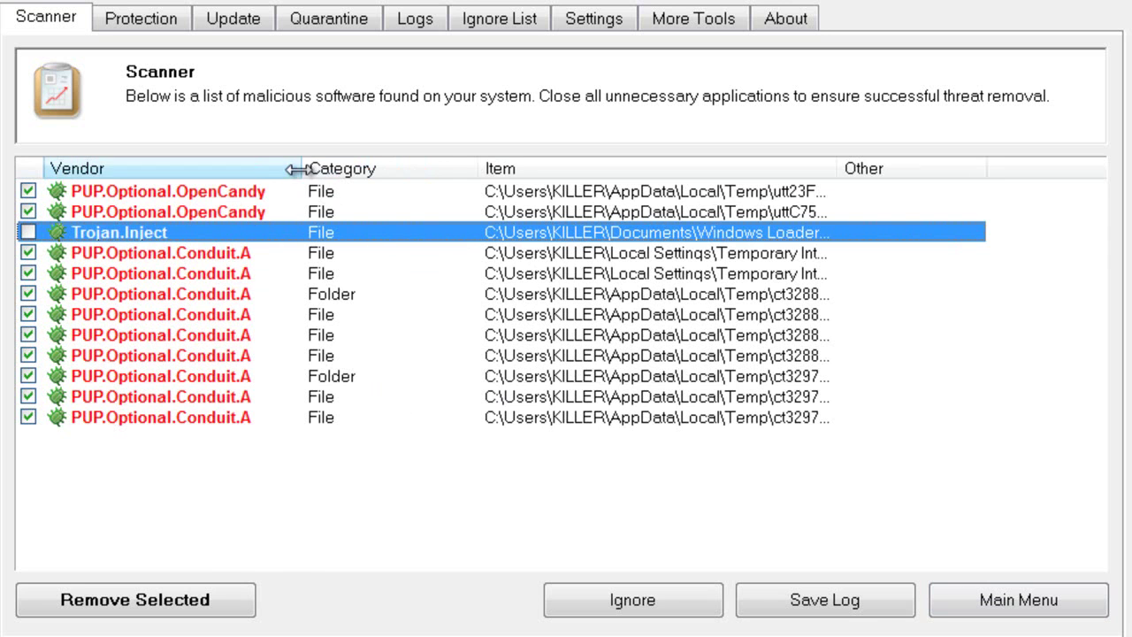
drag(301, 169, 290, 169)
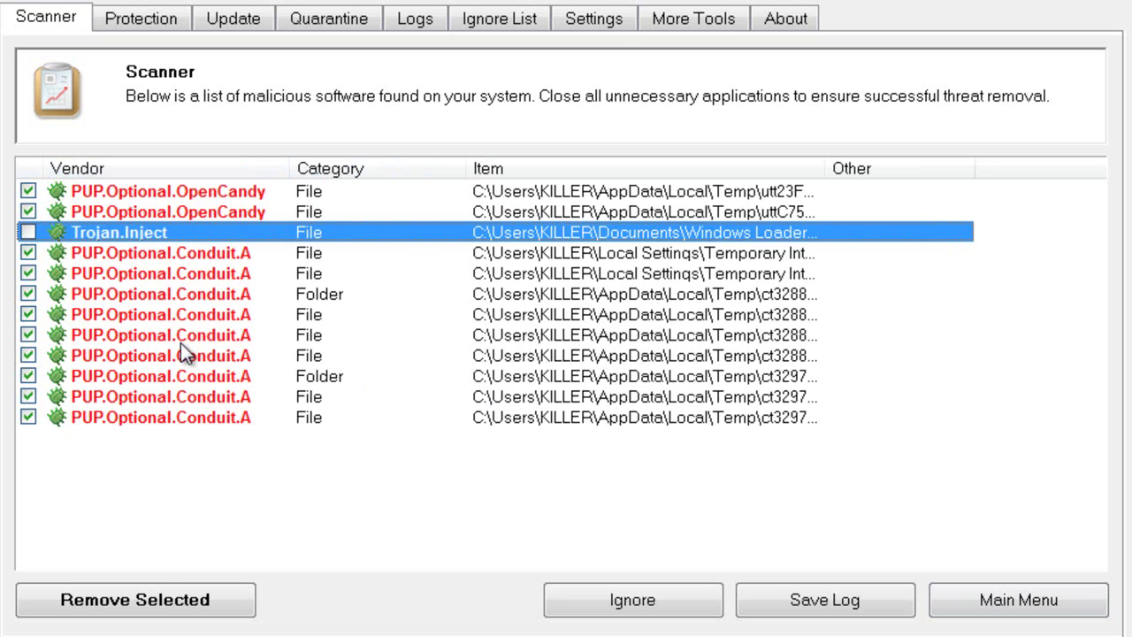
Step: Remove the 11 checked PUP items, bringing up the scan log and restart prompt
click(164, 608)
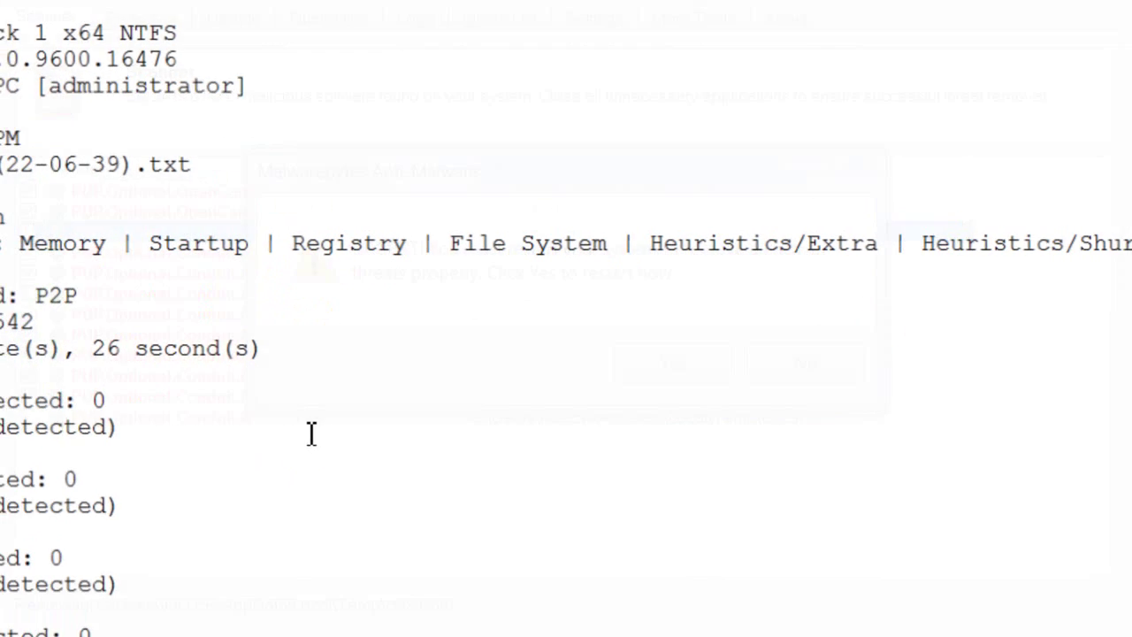